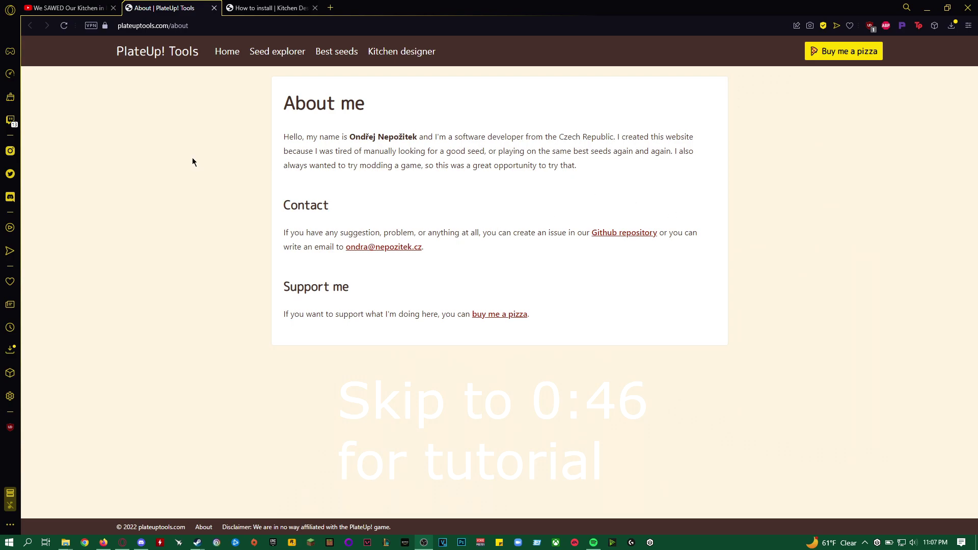
Review the YouTube page of "We SAWED Our Kitchen in Half in Plateup" for the mod link in its description
{"action": "left_click", "coordinate": [66, 8]}
{"action": "scroll", "coordinate": [275, 338], "scroll_direction": "down", "scroll_amount": 4}
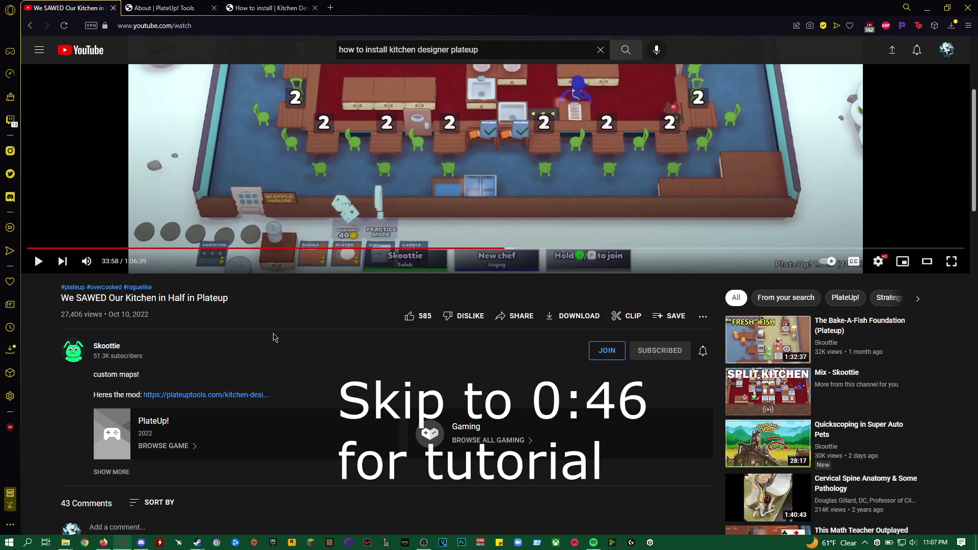
{"action": "scroll", "coordinate": [275, 338], "scroll_direction": "down", "scroll_amount": 1}
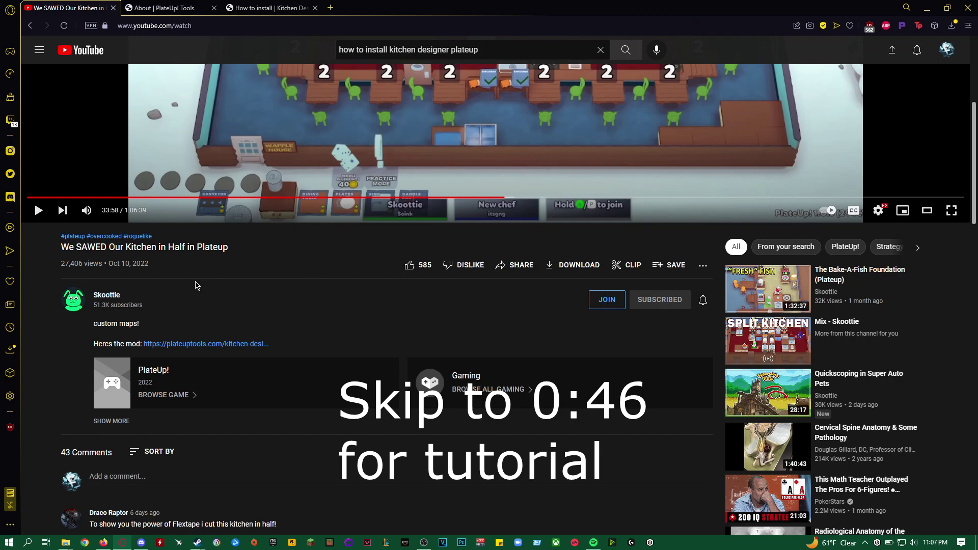
{"action": "scroll", "coordinate": [283, 324], "scroll_direction": "up", "scroll_amount": 5}
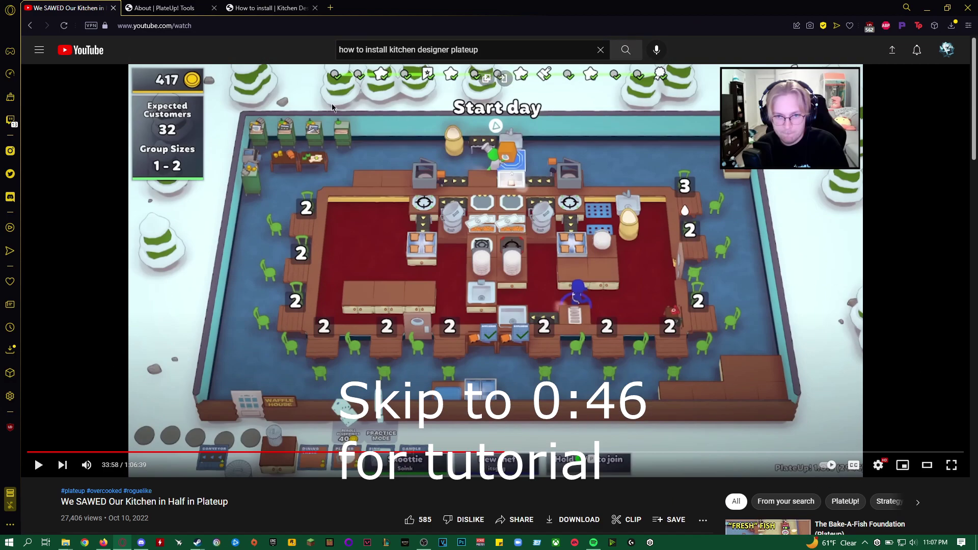
Read the About me section on the PlateUp! Tools site, covering the mod's developer and why the site was made
{"action": "left_click", "coordinate": [168, 8]}
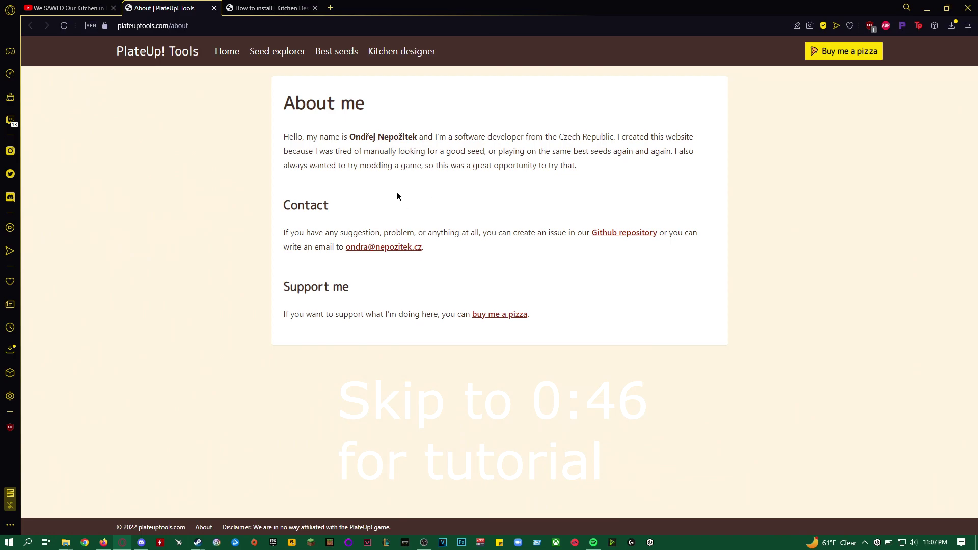
{"action": "left_click_drag", "start_coordinate": [419, 138], "coordinate": [349, 137]}
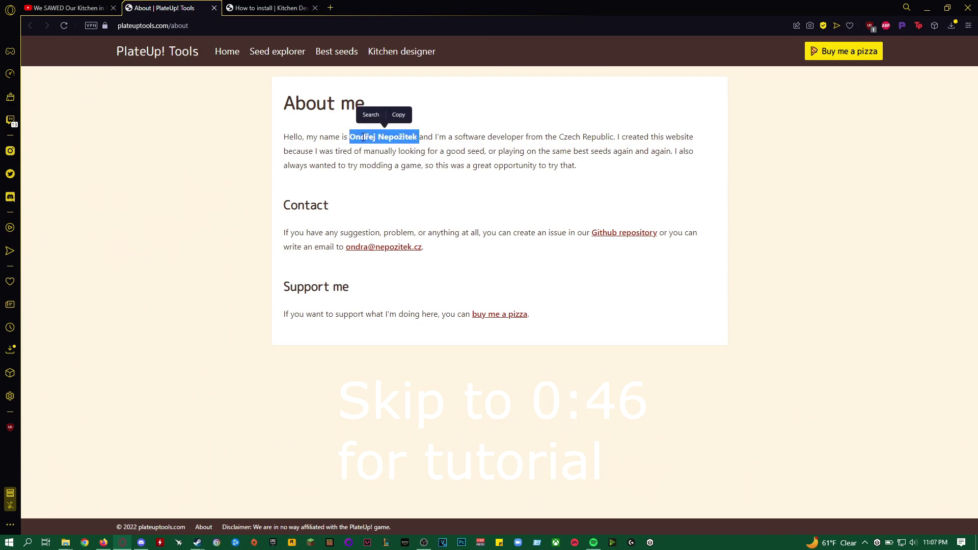
{"action": "left_click_drag", "start_coordinate": [622, 166], "coordinate": [360, 104]}
{"action": "left_click", "coordinate": [610, 178]}
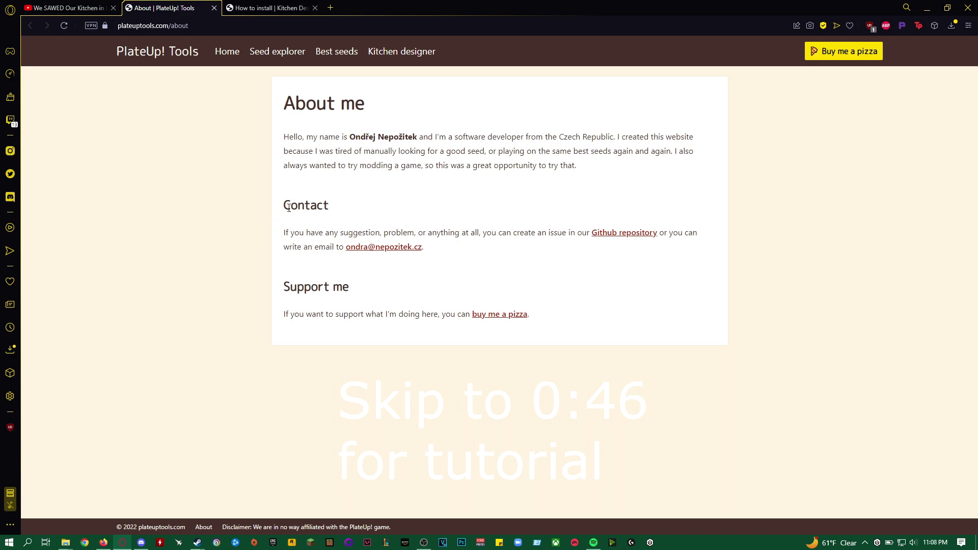
{"action": "left_click_drag", "start_coordinate": [562, 160], "coordinate": [264, 152]}
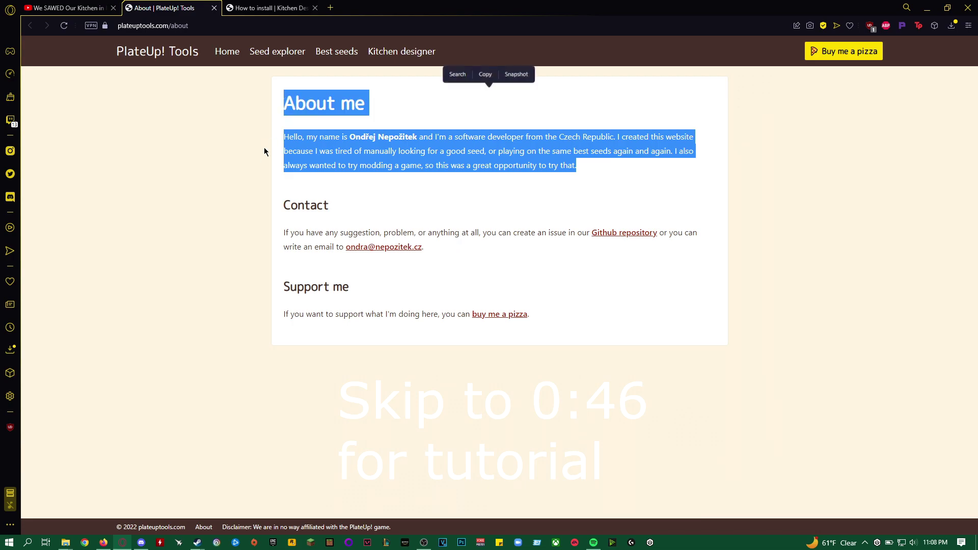
{"action": "left_click", "coordinate": [255, 165]}
Go to the Kitchen Designer installation guide and locate the GitHub download link for the custom BepInEx release in Step 1
{"action": "left_click", "coordinate": [253, 8]}
{"action": "scroll", "coordinate": [398, 255], "scroll_direction": "down", "scroll_amount": 8}
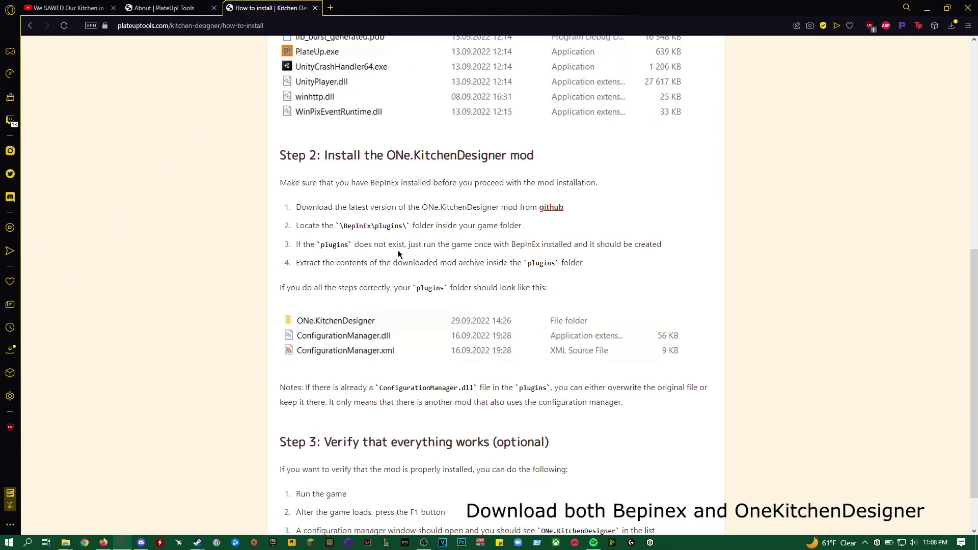
{"action": "scroll", "coordinate": [399, 249], "scroll_direction": "up", "scroll_amount": 8}
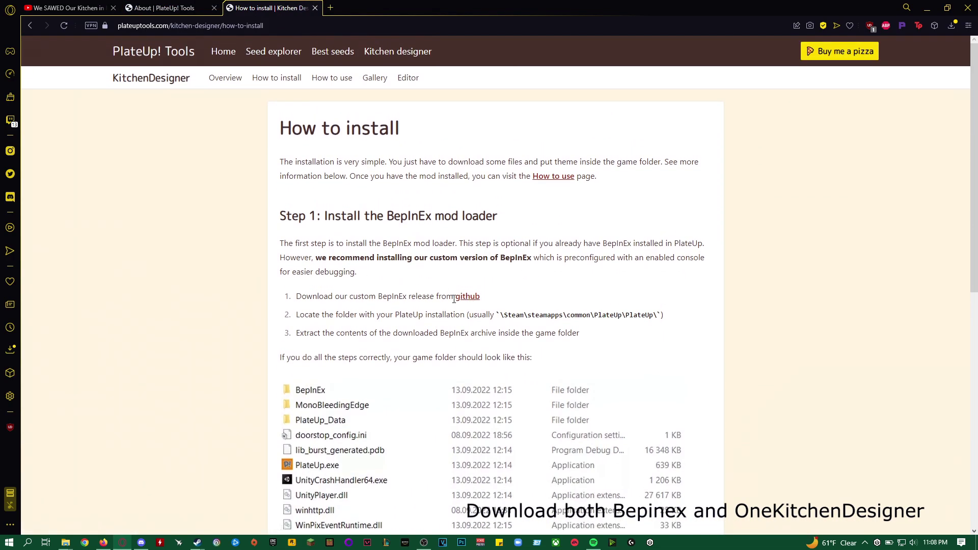
{"action": "right_click", "coordinate": [467, 301]}
{"action": "left_click", "coordinate": [509, 303]}
Locate the GitHub download link for the ONe.KitchenDesigner mod in Step 2 of the installation guide
{"action": "scroll", "coordinate": [454, 224], "scroll_direction": "down", "scroll_amount": 6}
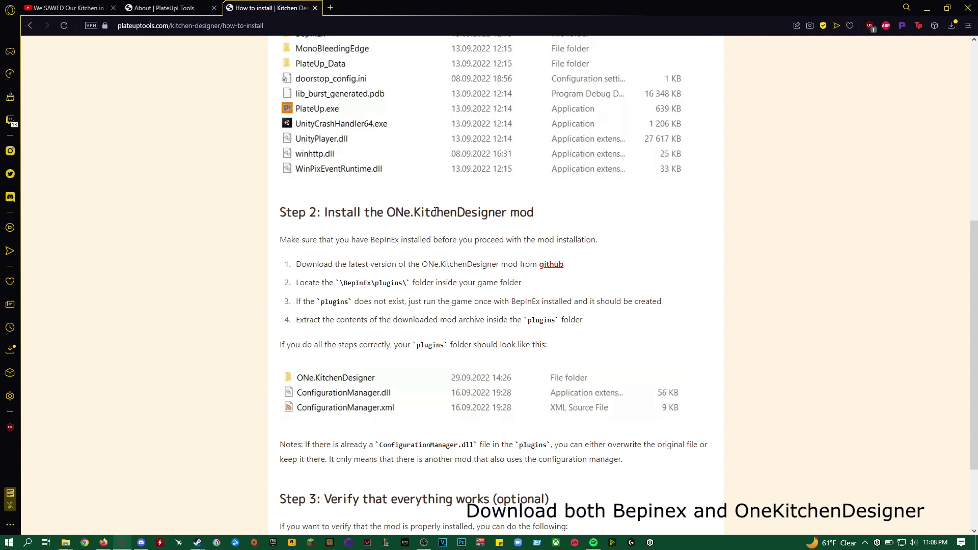
{"action": "scroll", "coordinate": [463, 239], "scroll_direction": "up", "scroll_amount": 5}
{"action": "scroll", "coordinate": [481, 251], "scroll_direction": "down", "scroll_amount": 6}
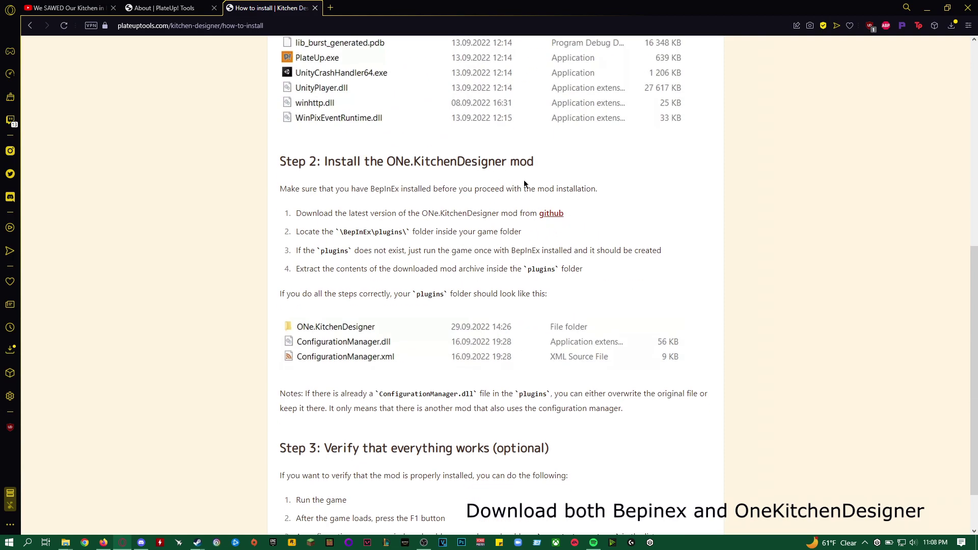
{"action": "right_click", "coordinate": [551, 214]}
{"action": "left_click", "coordinate": [565, 223]}
{"action": "scroll", "coordinate": [489, 311], "scroll_direction": "down", "scroll_amount": 1}
{"action": "scroll", "coordinate": [449, 371], "scroll_direction": "up", "scroll_amount": 6}
In Steam, browse PlateUp!'s local files from the game's properties and open the inner PlateUp folder
{"action": "mouse_move", "coordinate": [197, 542]}
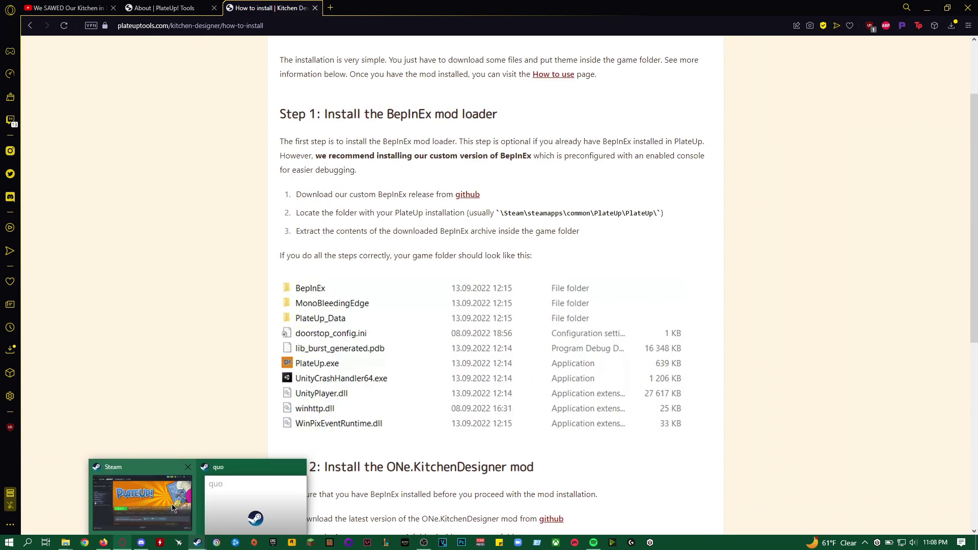
{"action": "left_click", "coordinate": [172, 508]}
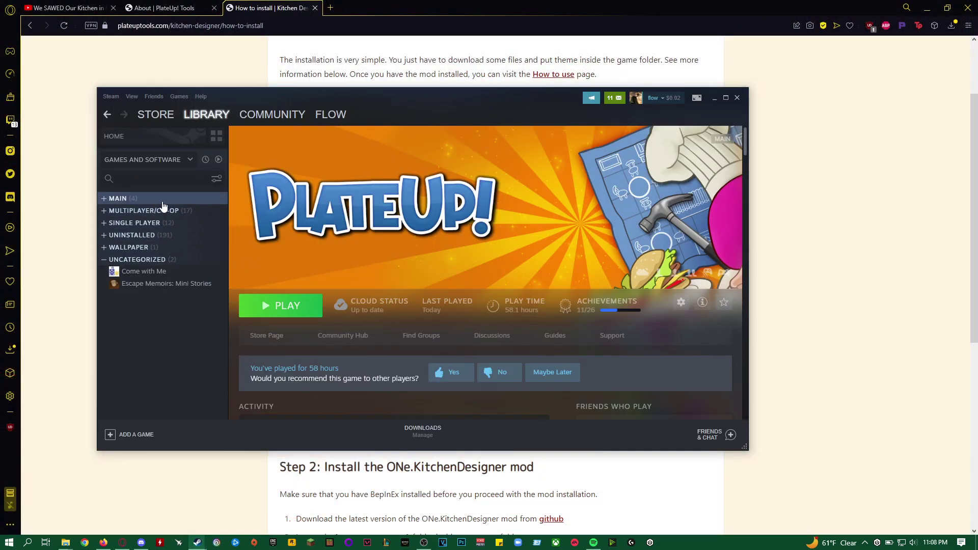
{"action": "left_click", "coordinate": [163, 202]}
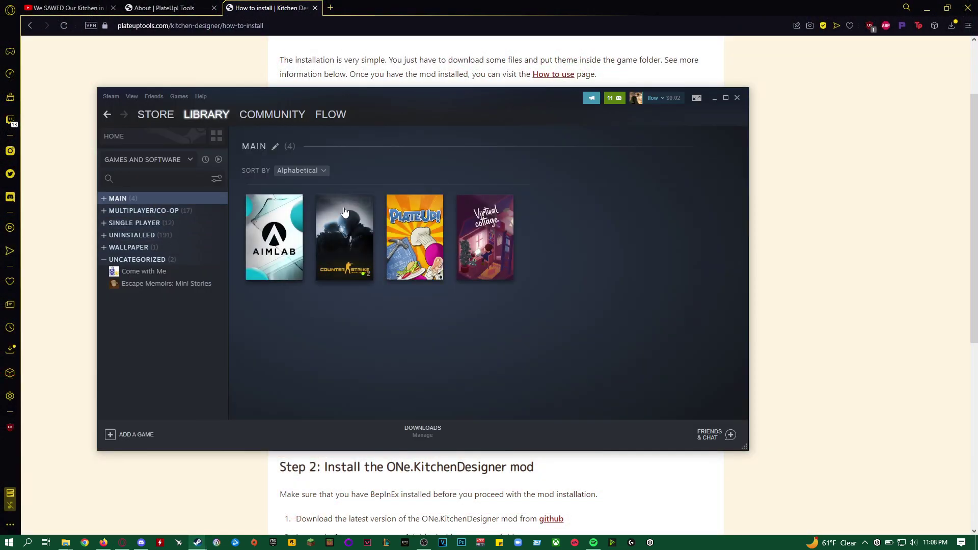
{"action": "right_click", "coordinate": [418, 227]}
{"action": "left_click", "coordinate": [448, 298]}
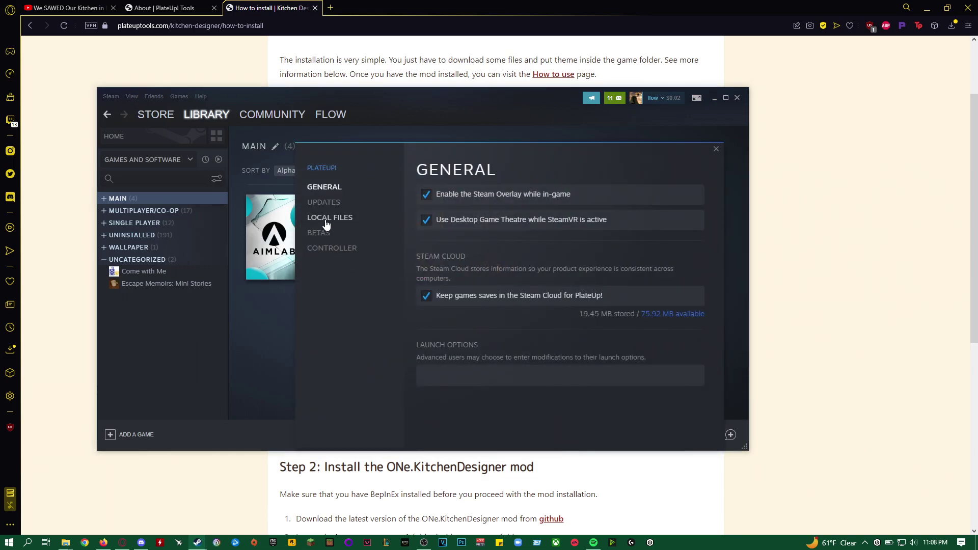
{"action": "left_click", "coordinate": [326, 219]}
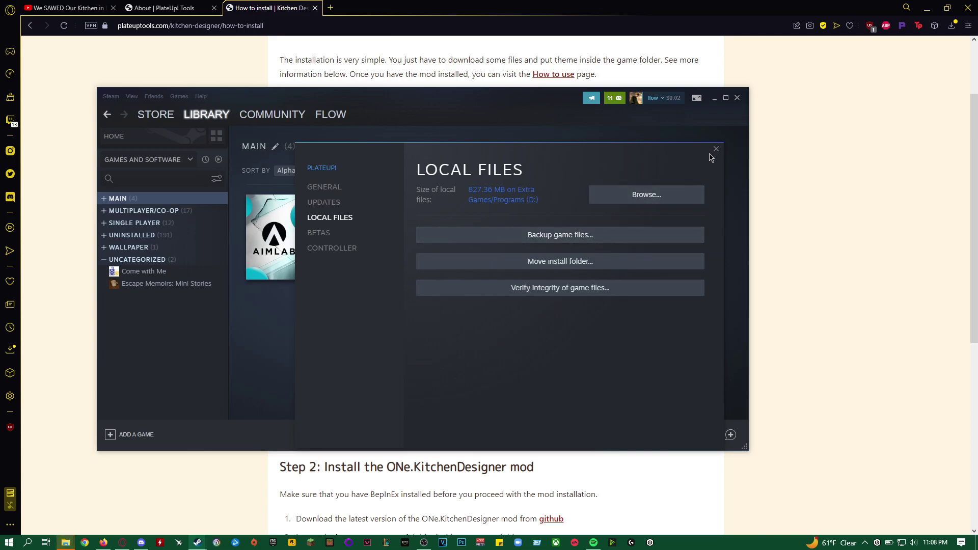
{"action": "left_click", "coordinate": [633, 196]}
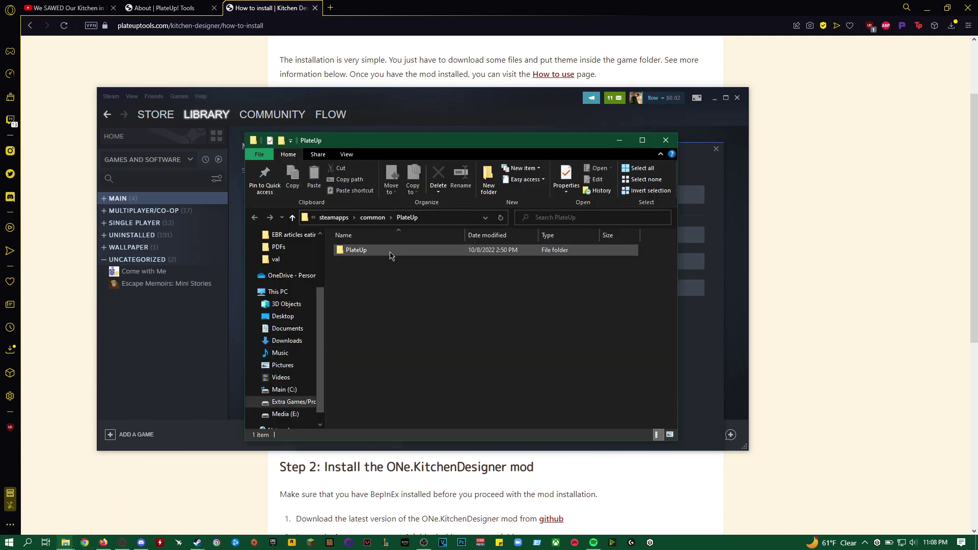
{"action": "double_click", "coordinate": [390, 255]}
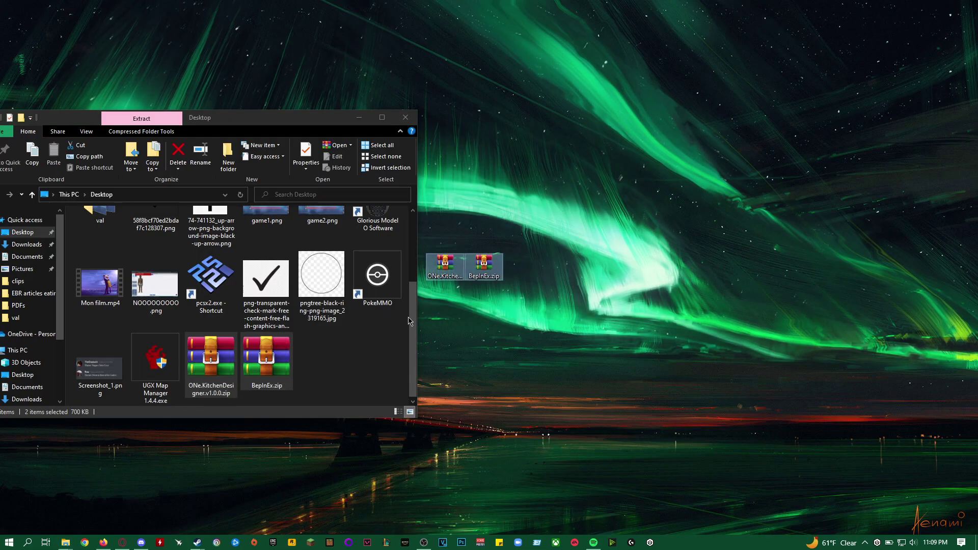
Move the two downloaded mod archives to a clear area of the desktop and bring the PlateUp game folder forward
{"action": "left_click_drag", "start_coordinate": [444, 265], "coordinate": [677, 224]}
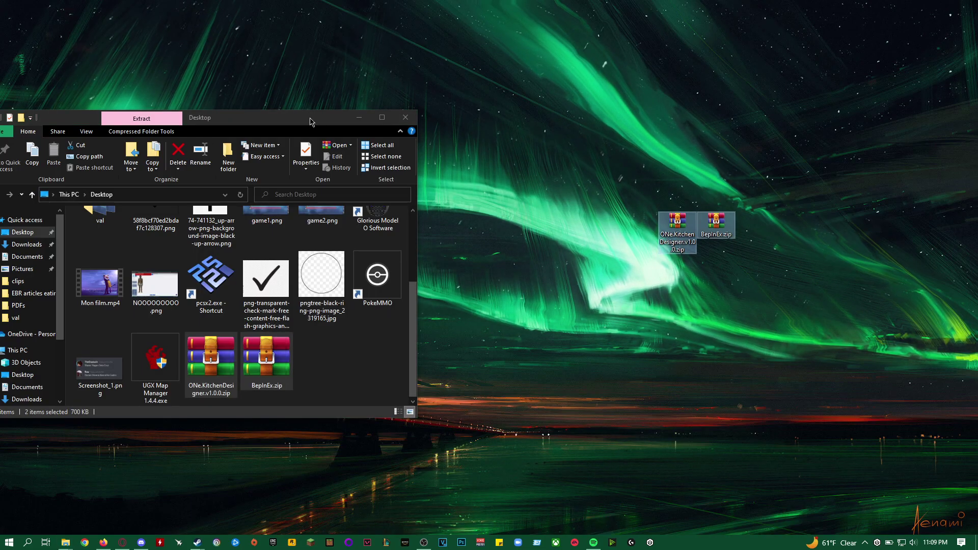
{"action": "left_click_drag", "start_coordinate": [310, 123], "coordinate": [510, 116]}
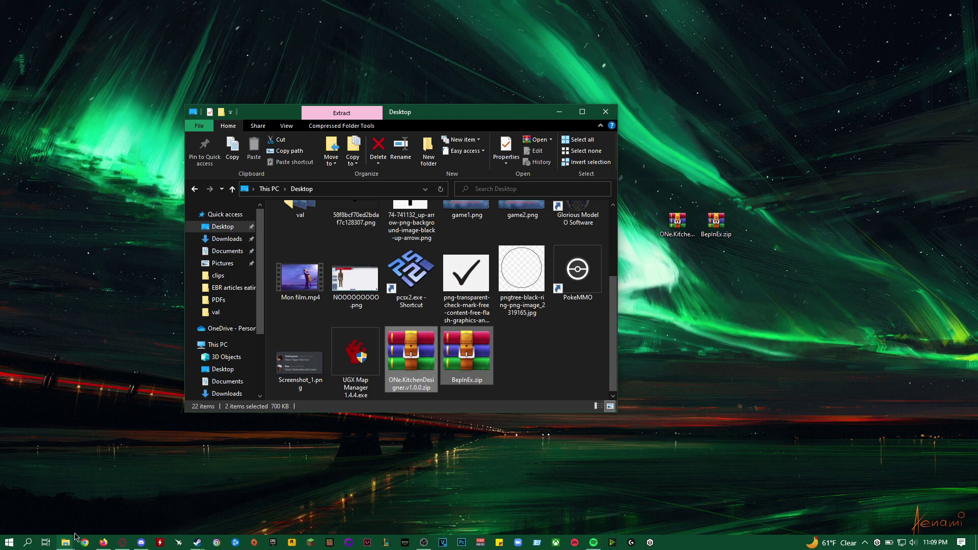
{"action": "left_click", "coordinate": [66, 542]}
{"action": "left_click", "coordinate": [216, 504]}
Open BepInEx.zip in WinRAR beside the PlateUp game folder window and dismiss the purchase reminder
{"action": "double_click", "coordinate": [716, 222]}
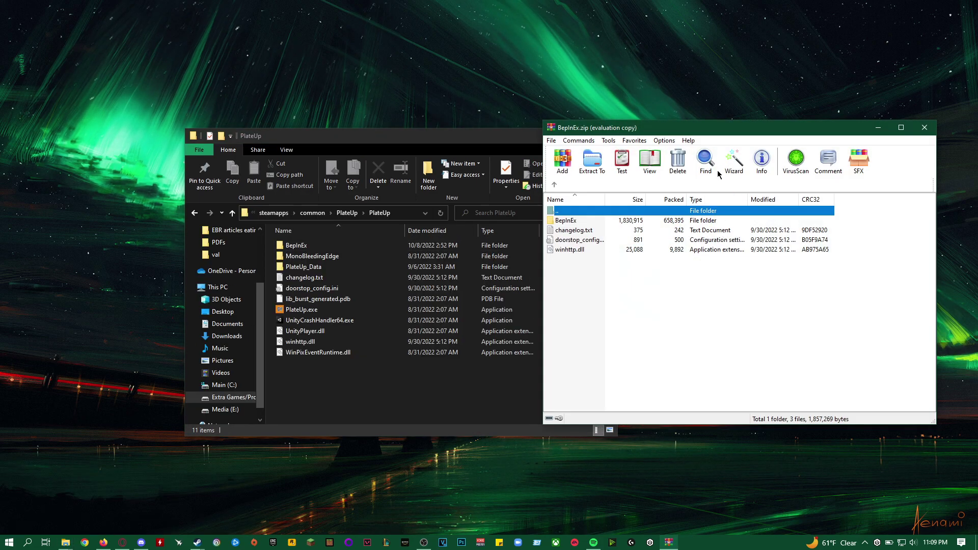
{"action": "left_click_drag", "start_coordinate": [488, 136], "coordinate": [403, 135]}
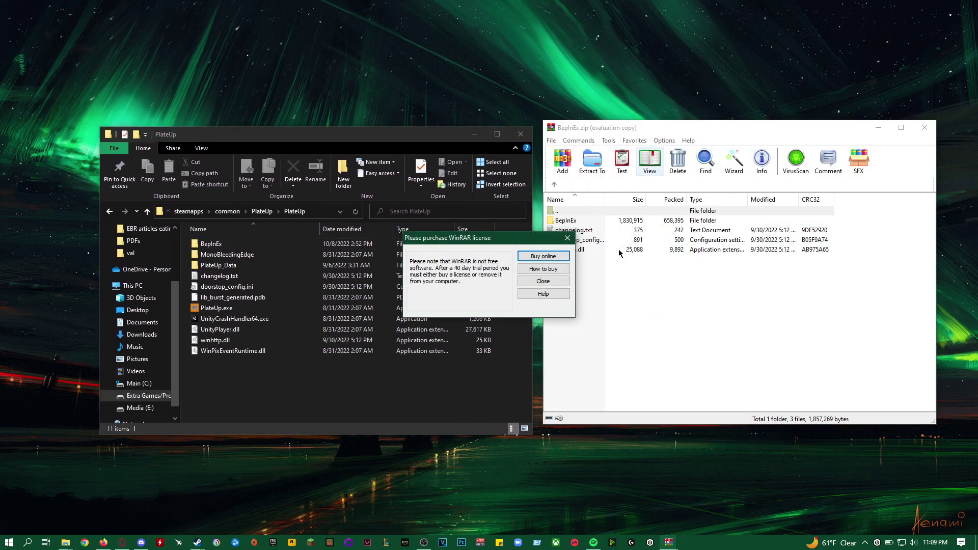
{"action": "left_click", "coordinate": [556, 283]}
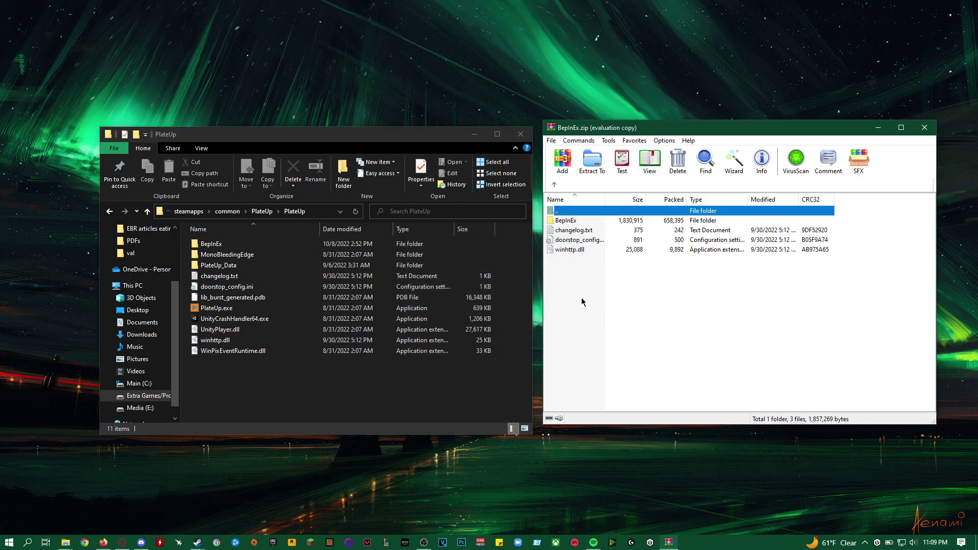
Try to extract the entire contents of BepInEx.zip into the PlateUp game folder
{"action": "left_click_drag", "start_coordinate": [578, 281], "coordinate": [567, 223]}
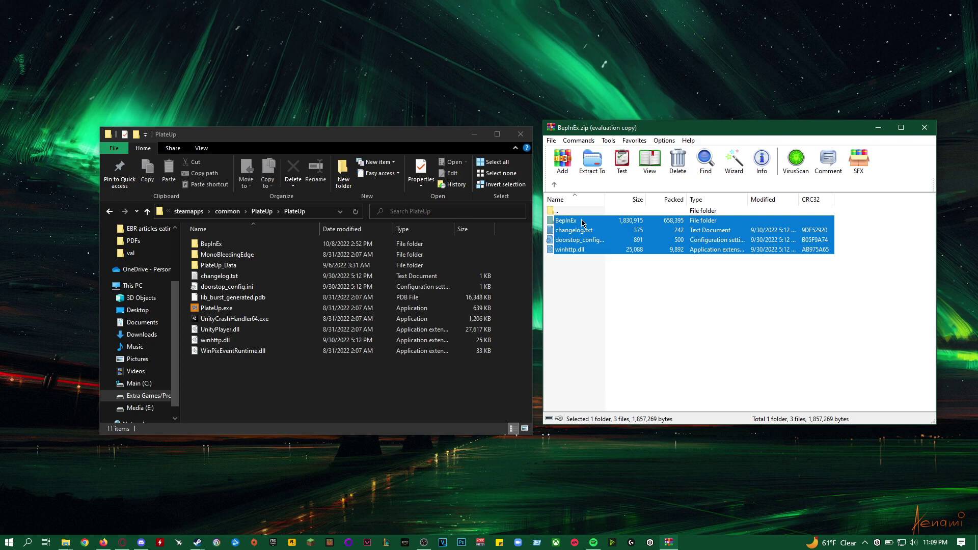
{"action": "left_click_drag", "start_coordinate": [584, 223], "coordinate": [406, 359]}
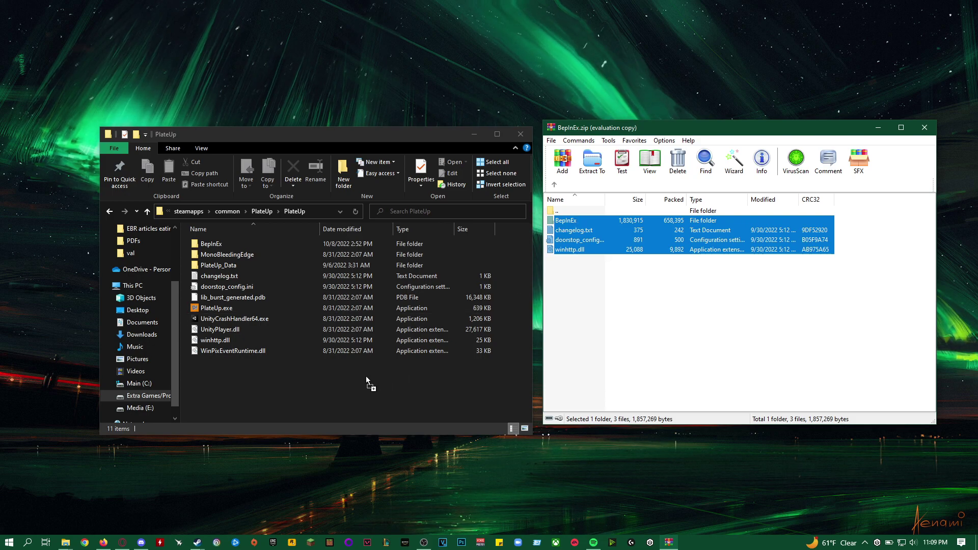
{"action": "left_click_drag", "start_coordinate": [660, 278], "coordinate": [255, 277]}
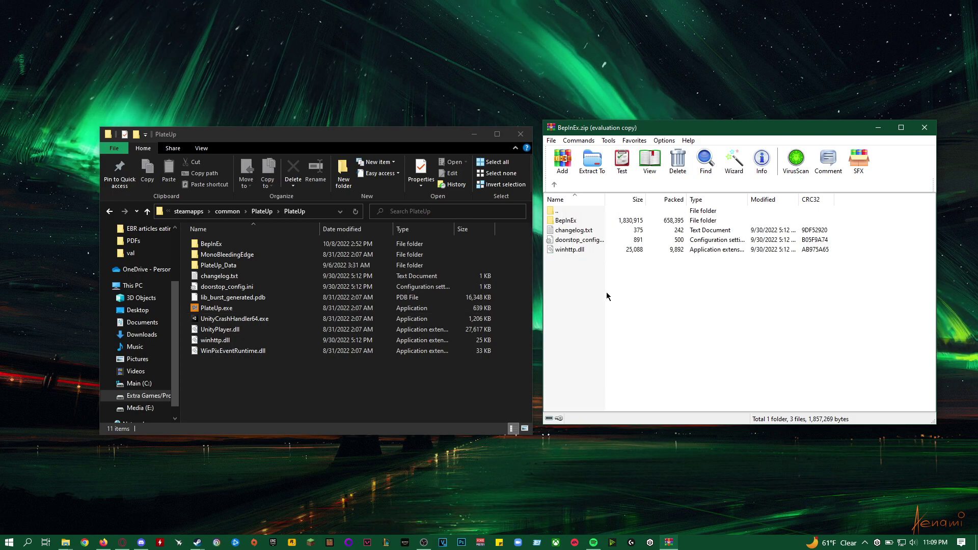
Open the game's BepInEx\plugins folder, put the BepInEx archive window away and open ONe.KitchenDesigner.v1.0.0.zip
{"action": "double_click", "coordinate": [250, 244]}
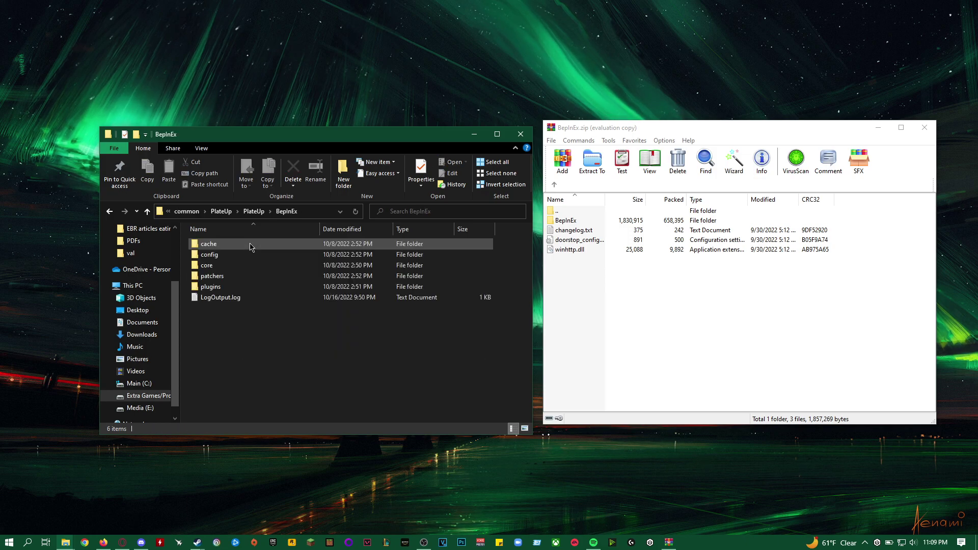
{"action": "double_click", "coordinate": [258, 287]}
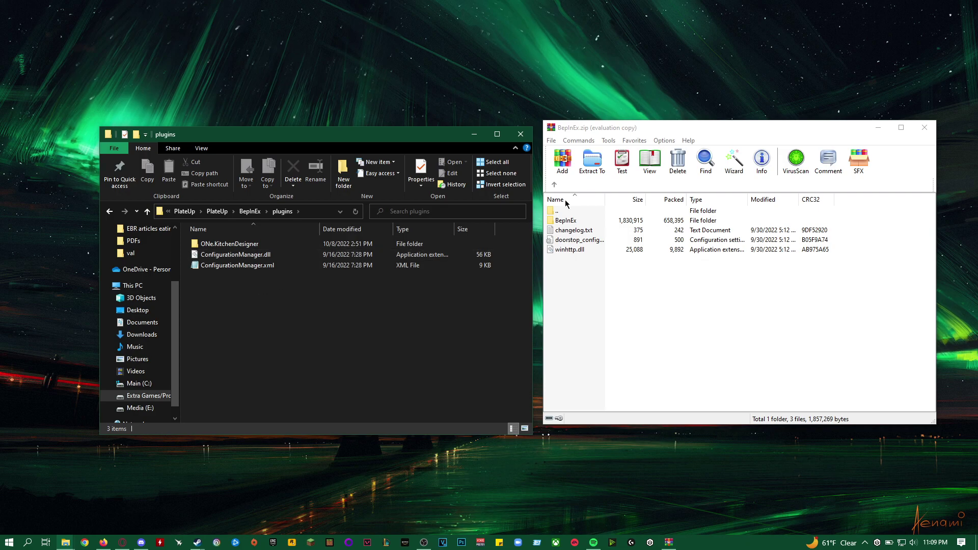
{"action": "left_click", "coordinate": [883, 131]}
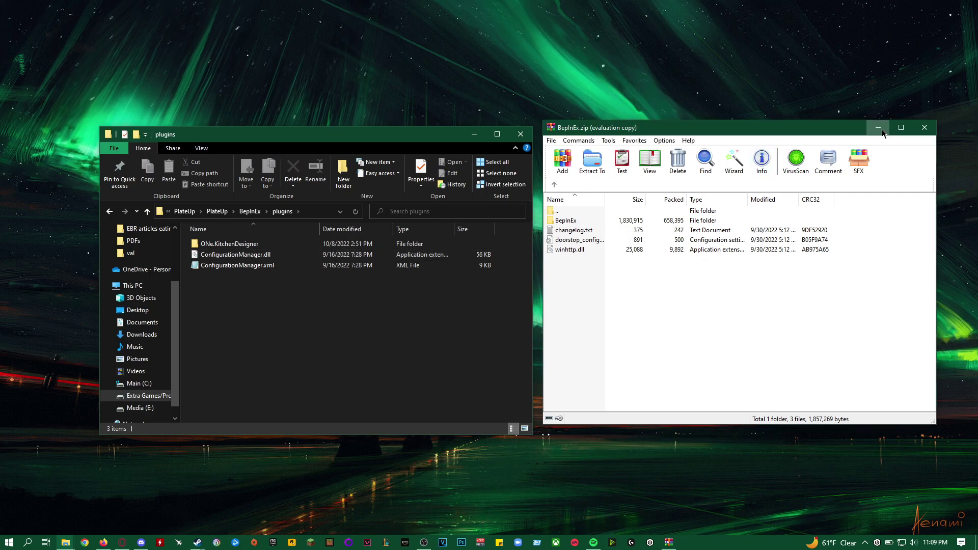
{"action": "left_click", "coordinate": [878, 128]}
{"action": "double_click", "coordinate": [685, 220]}
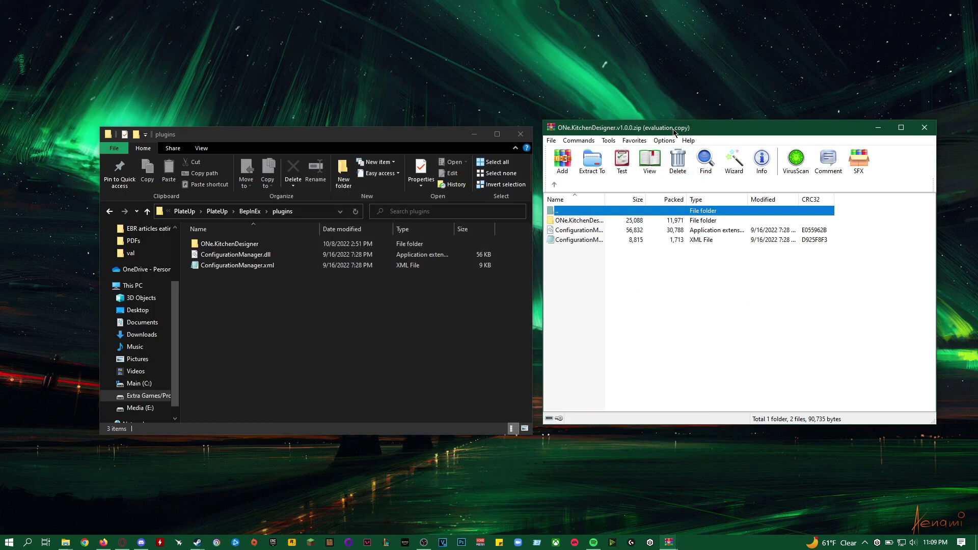
Try to extract the ONe.KitchenDesigner folder and both ConfigurationManager files from the archive into the plugins folder
{"action": "left_click_drag", "start_coordinate": [582, 272], "coordinate": [573, 222]}
{"action": "left_click_drag", "start_coordinate": [337, 330], "coordinate": [580, 230]}
{"action": "left_click", "coordinate": [383, 317]}
{"action": "left_click_drag", "start_coordinate": [242, 311], "coordinate": [217, 240]}
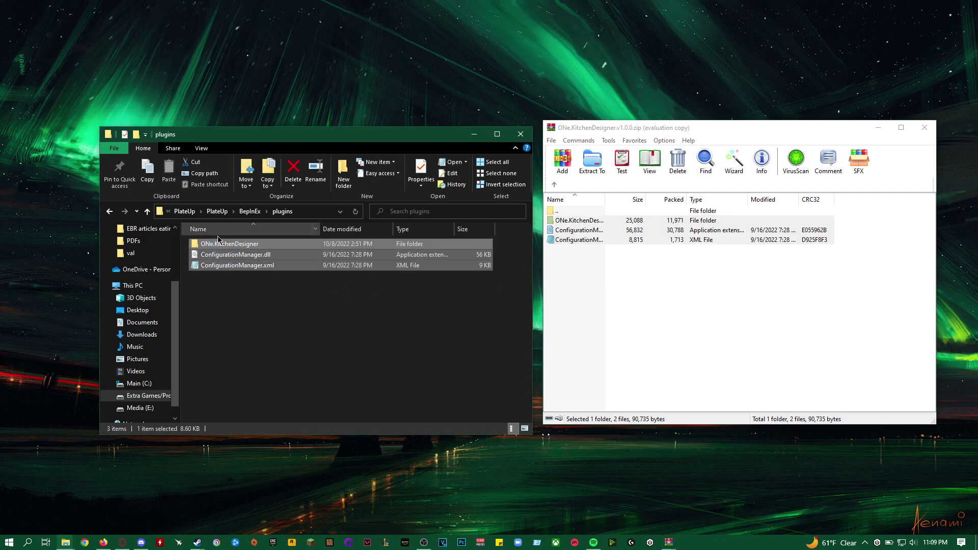
{"action": "left_click", "coordinate": [251, 295]}
Go back up to the PlateUp game folder, then switch to Steam and launch PlateUp! from the library
{"action": "key", "text": "alt+Up"}
{"action": "key", "text": "alt+Up"}
{"action": "mouse_move", "coordinate": [203, 545]}
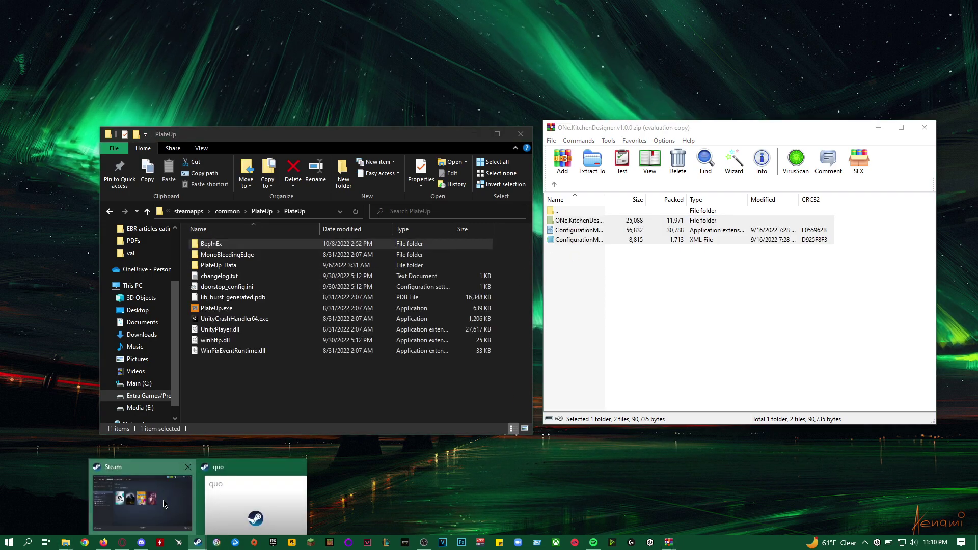
{"action": "left_click", "coordinate": [135, 497]}
{"action": "left_click", "coordinate": [415, 240]}
{"action": "left_click", "coordinate": [298, 308]}
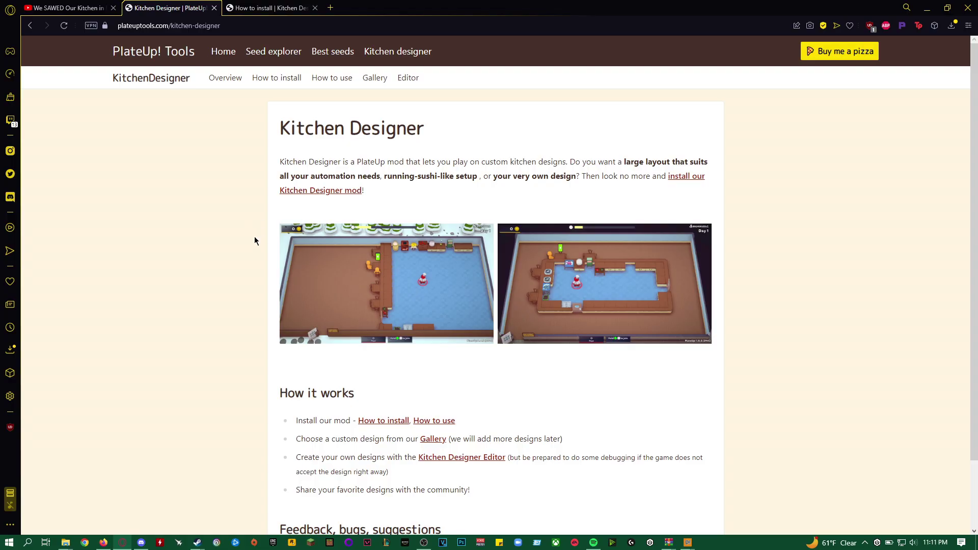
Look over the Kitchen Designer overview page on PlateUp! Tools, including its How it works section
{"action": "scroll", "coordinate": [212, 338], "scroll_direction": "down", "scroll_amount": 2}
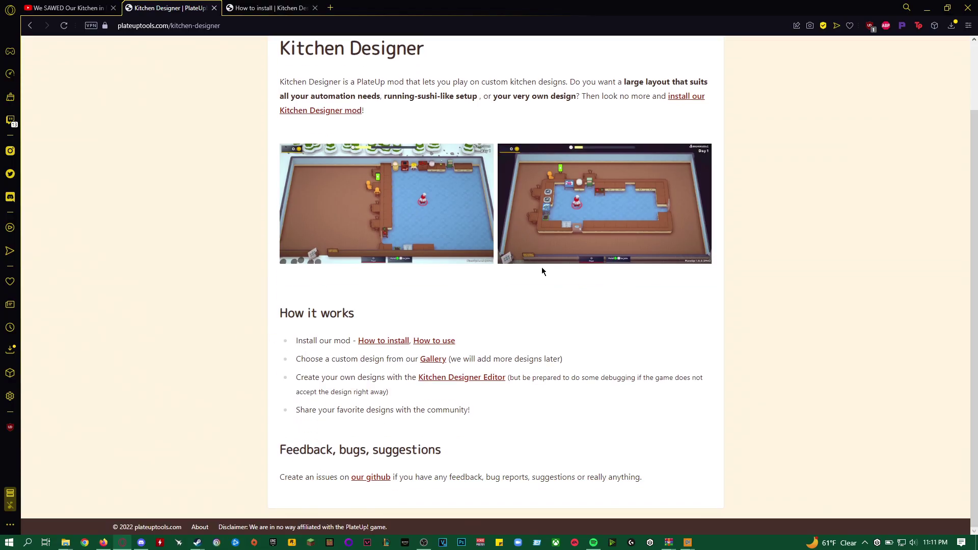
{"action": "scroll", "coordinate": [374, 276], "scroll_direction": "up", "scroll_amount": 2}
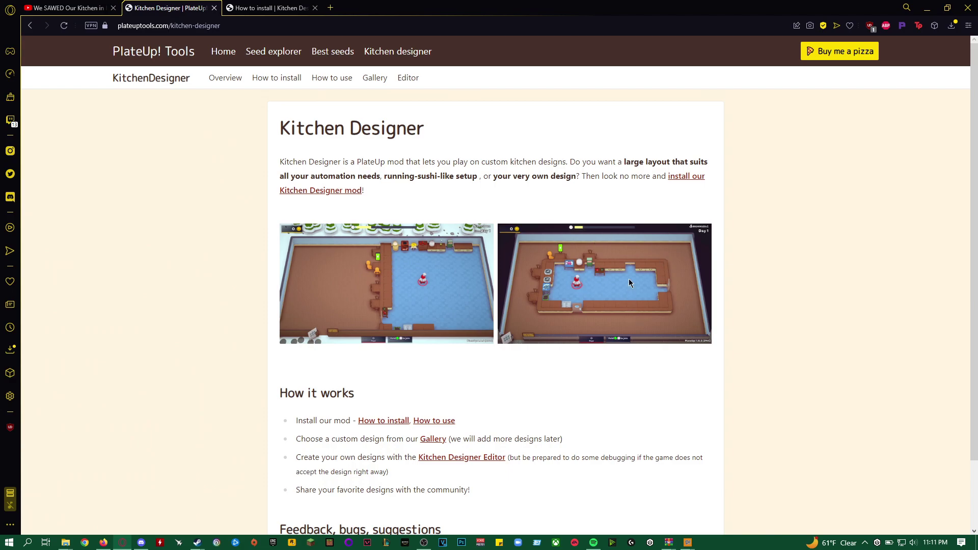
Go through the Kitchen Designer overview page and open its Gallery of custom kitchen designs
{"action": "scroll", "coordinate": [519, 354], "scroll_direction": "down", "scroll_amount": 2}
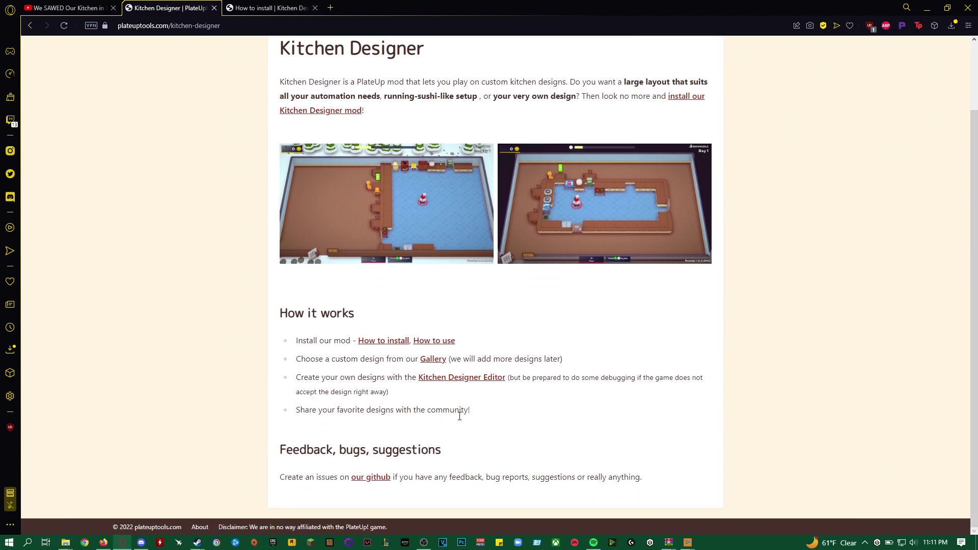
{"action": "scroll", "coordinate": [408, 423], "scroll_direction": "up", "scroll_amount": 1}
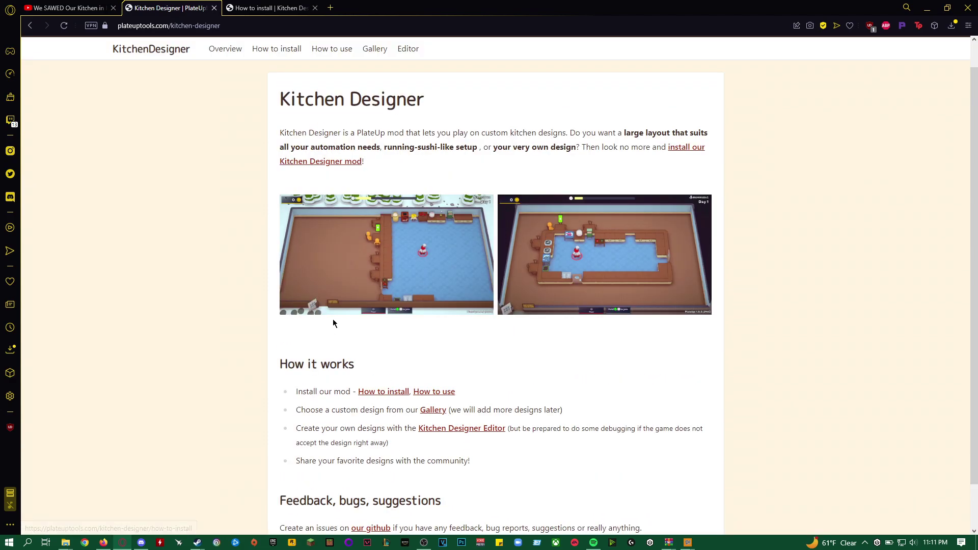
{"action": "scroll", "coordinate": [357, 316], "scroll_direction": "down", "scroll_amount": 1}
{"action": "scroll", "coordinate": [450, 353], "scroll_direction": "up", "scroll_amount": 1}
{"action": "scroll", "coordinate": [438, 321], "scroll_direction": "down", "scroll_amount": 1}
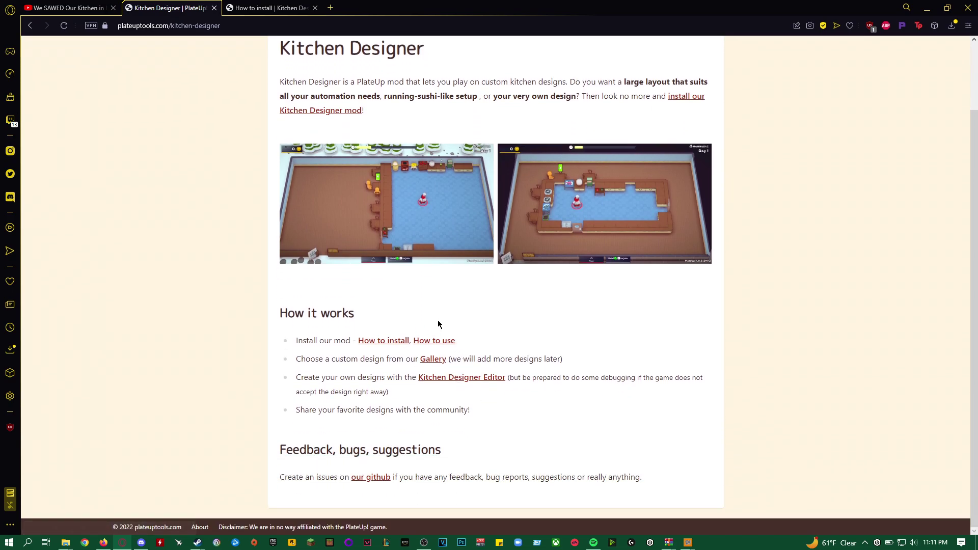
{"action": "left_click", "coordinate": [433, 359]}
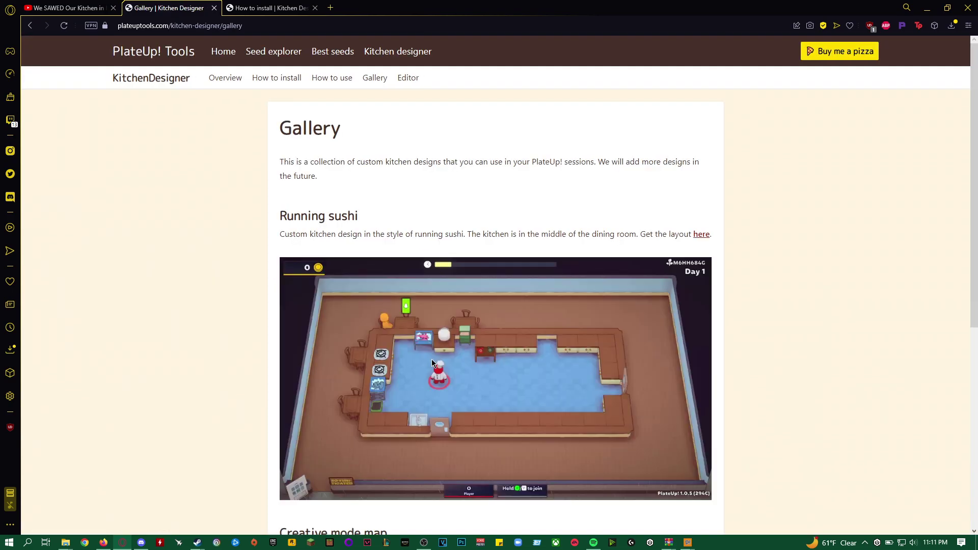
Open the detail page of a gallery kitchen layout and copy its entire Kitchen design description
{"action": "left_click_drag", "start_coordinate": [640, 235], "coordinate": [709, 234]}
{"action": "left_click", "coordinate": [705, 236]}
{"action": "scroll", "coordinate": [705, 236], "scroll_direction": "down", "scroll_amount": 7}
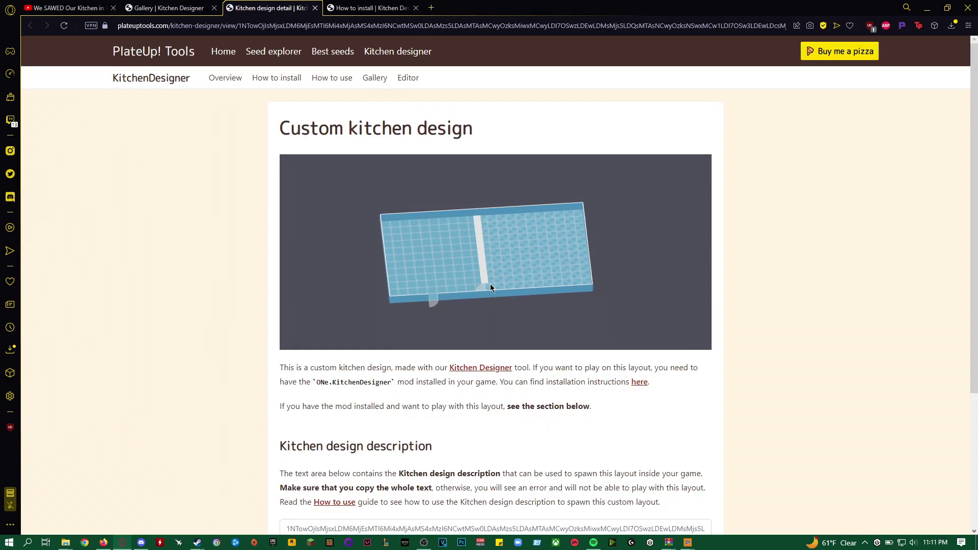
{"action": "scroll", "coordinate": [472, 410], "scroll_direction": "down", "scroll_amount": 4}
{"action": "left_click", "coordinate": [465, 362]}
{"action": "key", "text": "ctrl+c"}
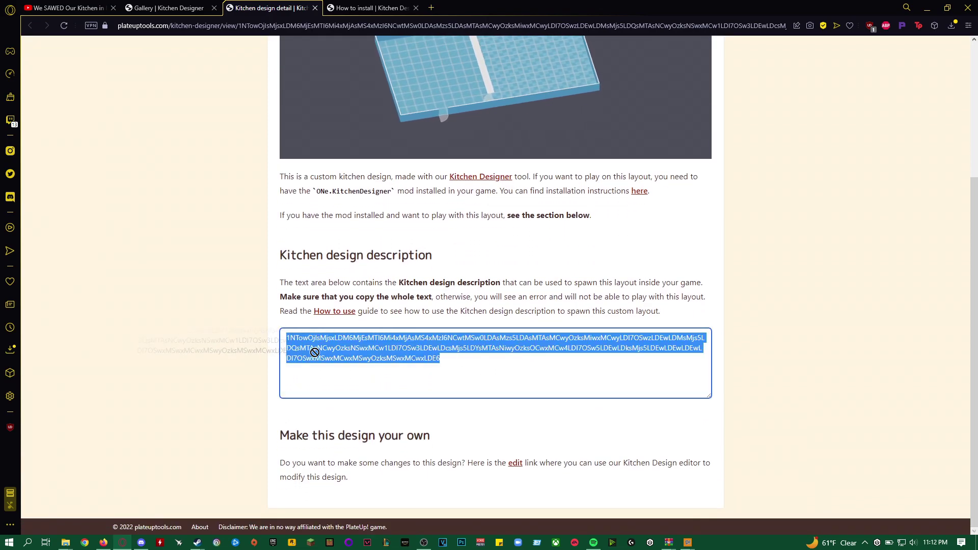
{"action": "right_click", "coordinate": [366, 357]}
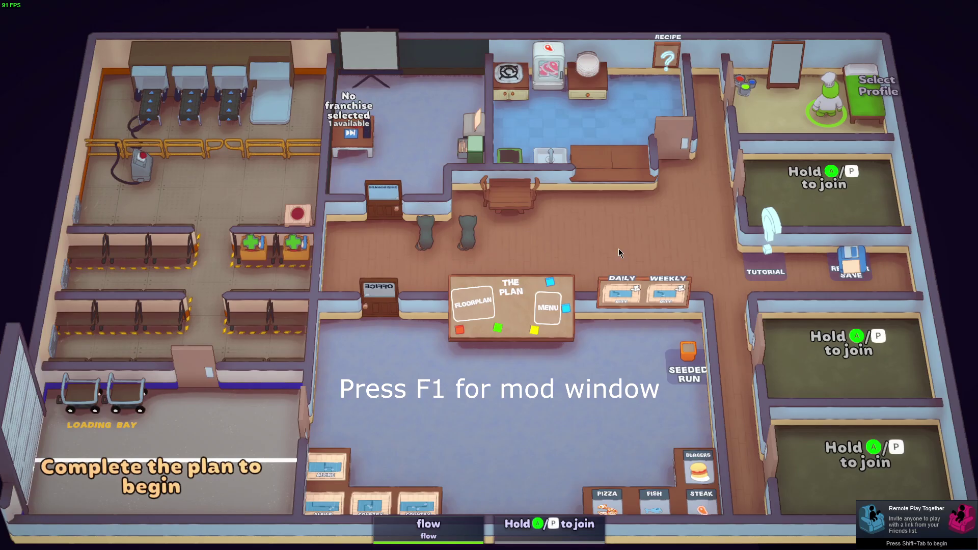
Switch to PlateUp! and walk the chef out of the bedroom into the central hallway
{"action": "key", "text": "a"}
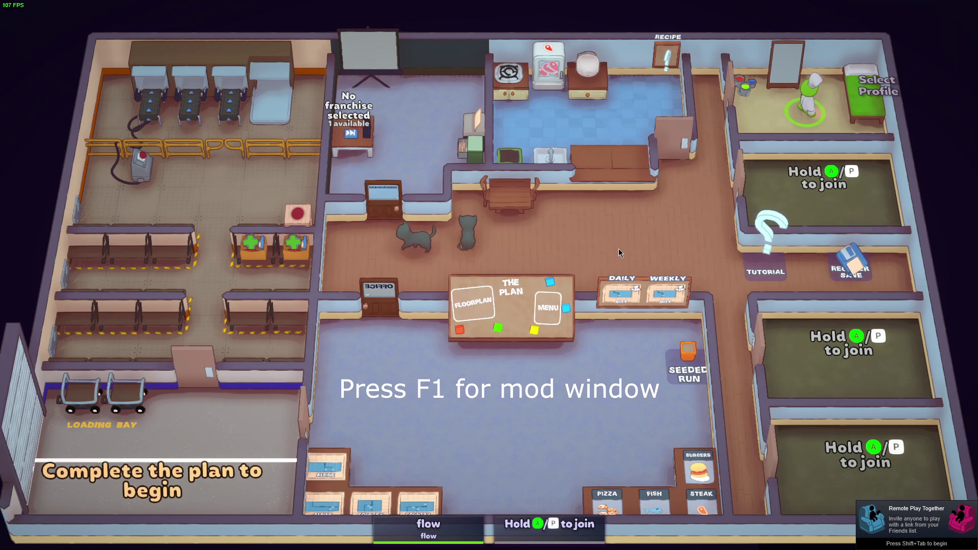
{"action": "key", "text": "s"}
Look over the game's Graphics options, including Window Mode, and return to the lobby without applying anything
{"action": "key", "text": "Escape"}
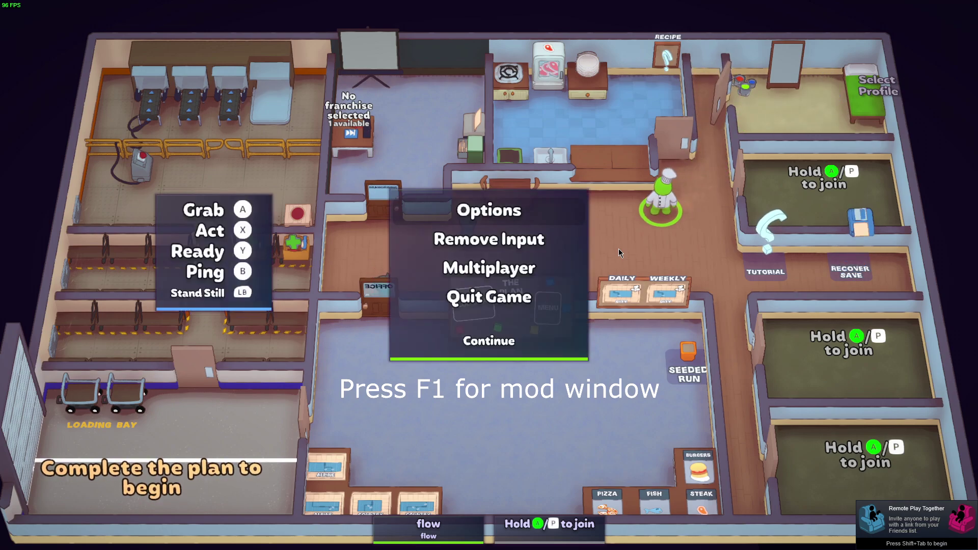
{"action": "key", "text": "s"}
{"action": "key", "text": "s"}
{"action": "key", "text": "s"}
{"action": "key", "text": "w"}
{"action": "key", "text": "w"}
{"action": "key", "text": "w"}
{"action": "key", "text": "e"}
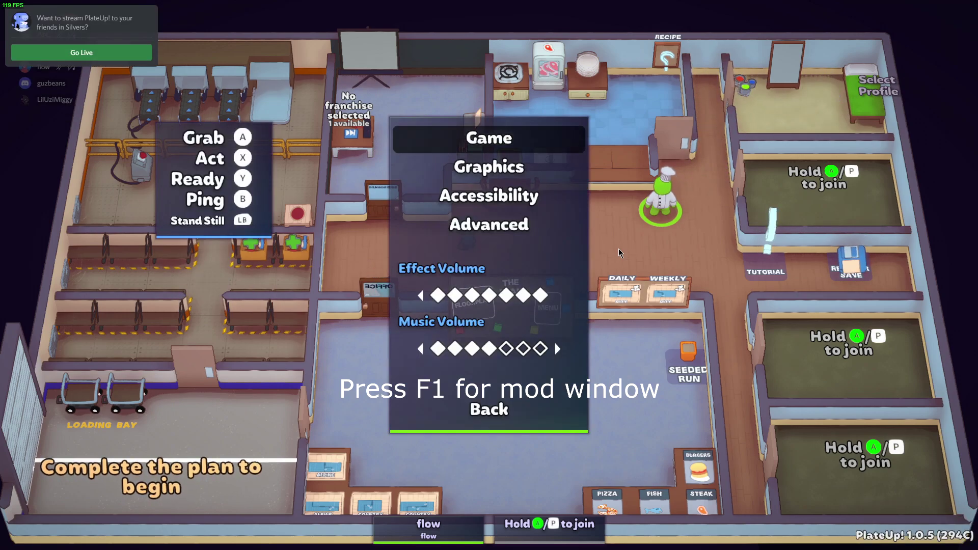
{"action": "key", "text": "s"}
{"action": "key", "text": "e"}
{"action": "key", "text": "s"}
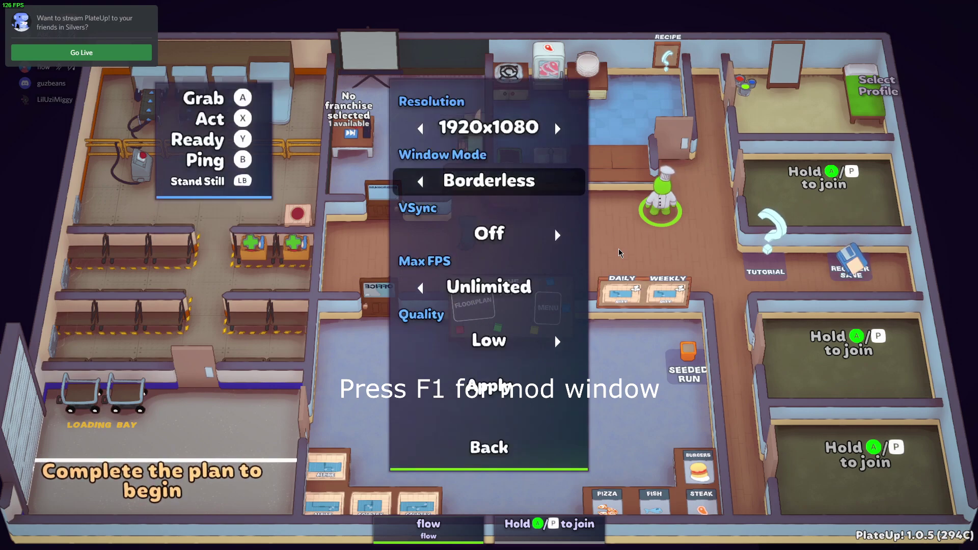
{"action": "key", "text": "s"}
{"action": "key", "text": "w"}
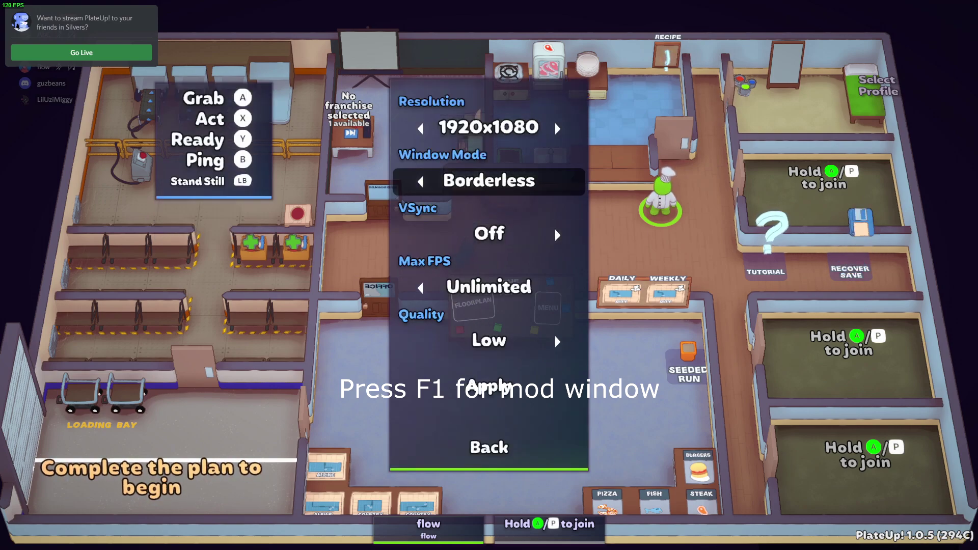
{"action": "key", "text": "Escape"}
{"action": "key", "text": "Escape"}
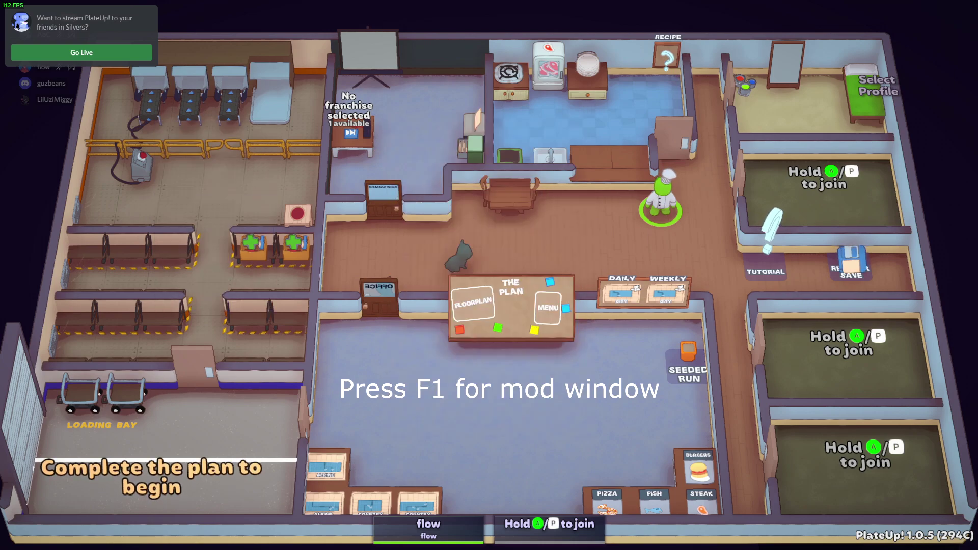
Open the mod settings window, expand ONe.KitchenDesigner 1.0.0 and paste the copied kitchen design description into its text area
{"action": "key", "text": "F1"}
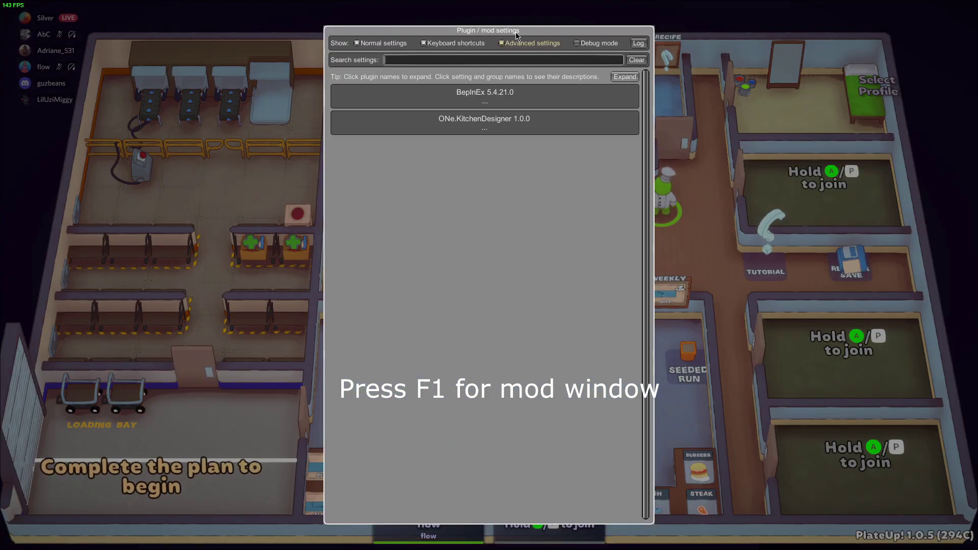
{"action": "left_click", "coordinate": [496, 122]}
{"action": "key", "text": "ctrl+v"}
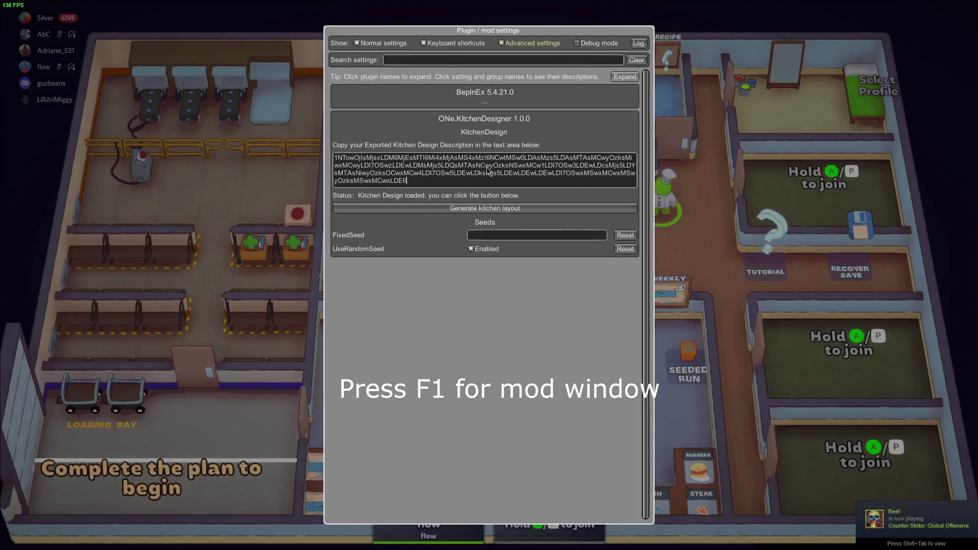
{"action": "left_click_drag", "start_coordinate": [444, 181], "coordinate": [327, 144]}
{"action": "left_click", "coordinate": [464, 184]}
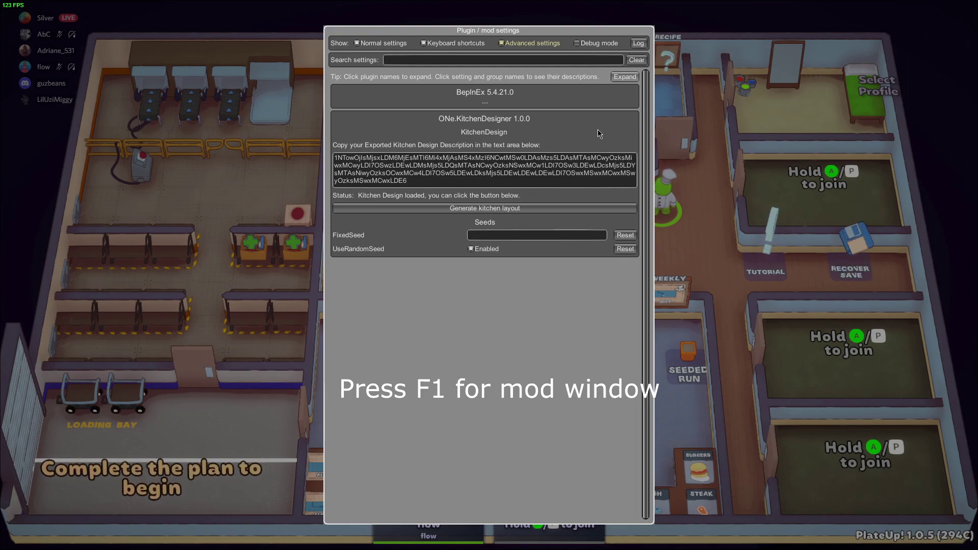
Toggle the mod settings window to review the pasted kitchen design description, and leave the window closed
{"action": "key", "text": "F1"}
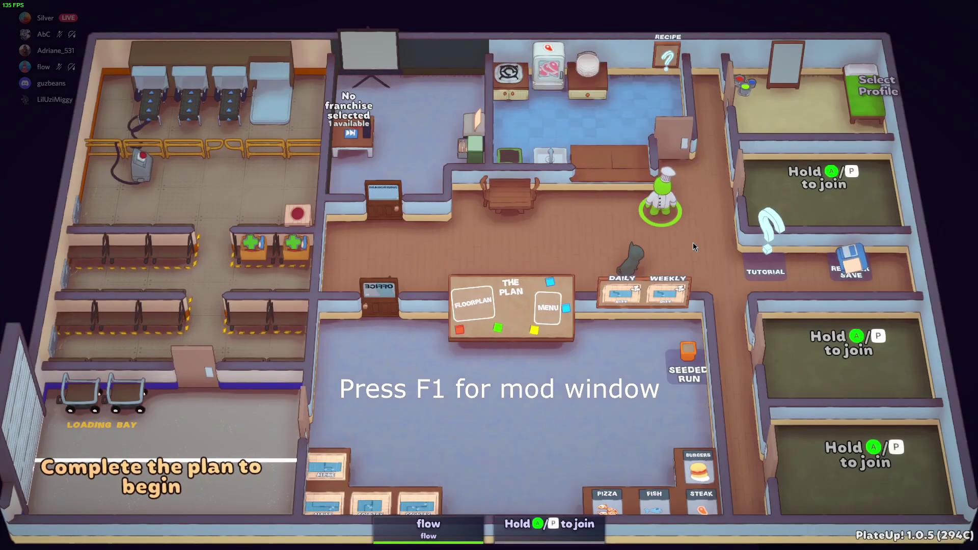
{"action": "key", "text": "F1"}
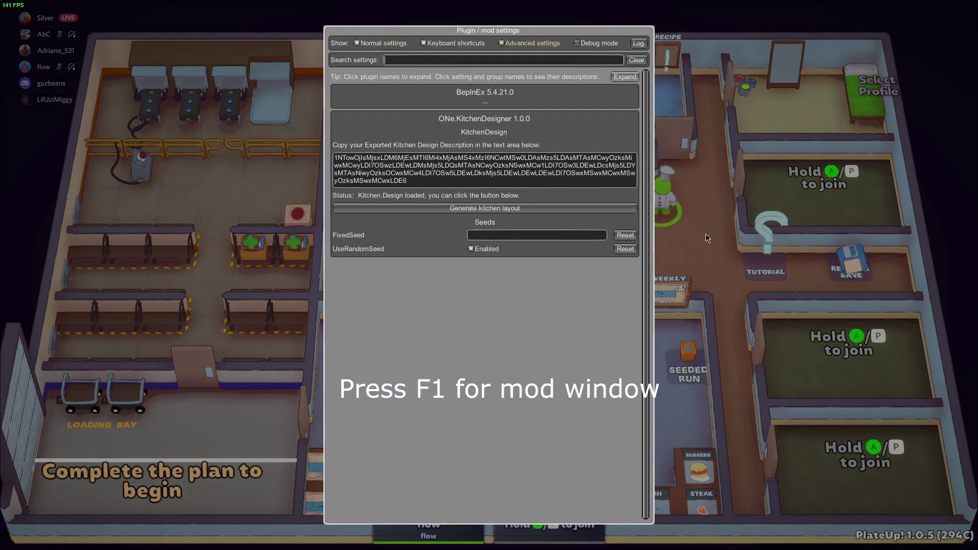
{"action": "key", "text": "F1"}
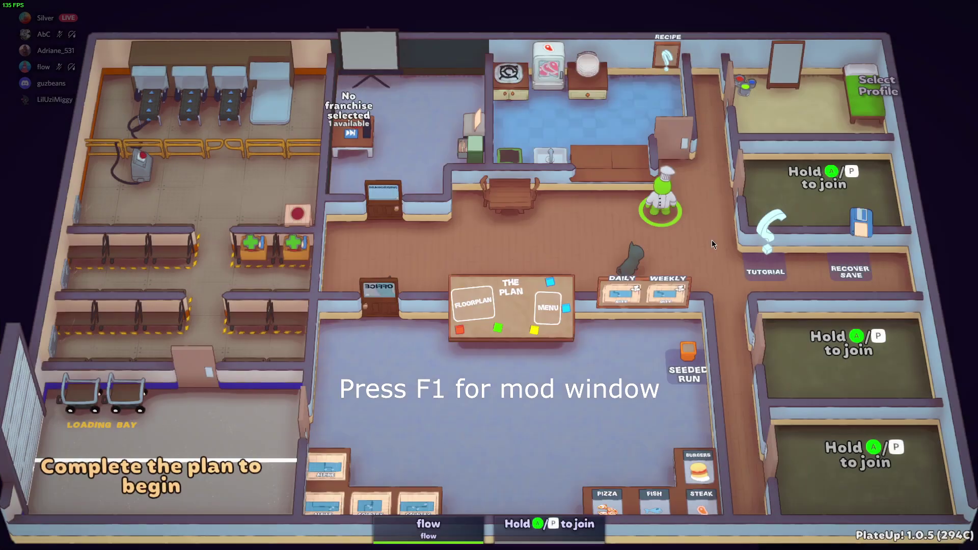
{"action": "key", "text": "F1"}
{"action": "left_click_drag", "start_coordinate": [509, 180], "coordinate": [318, 159]}
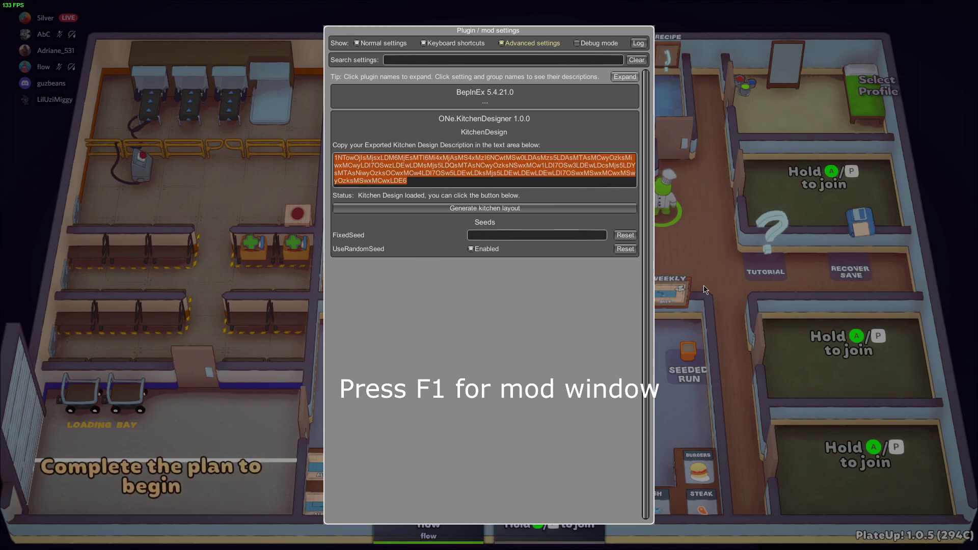
{"action": "key", "text": "F1"}
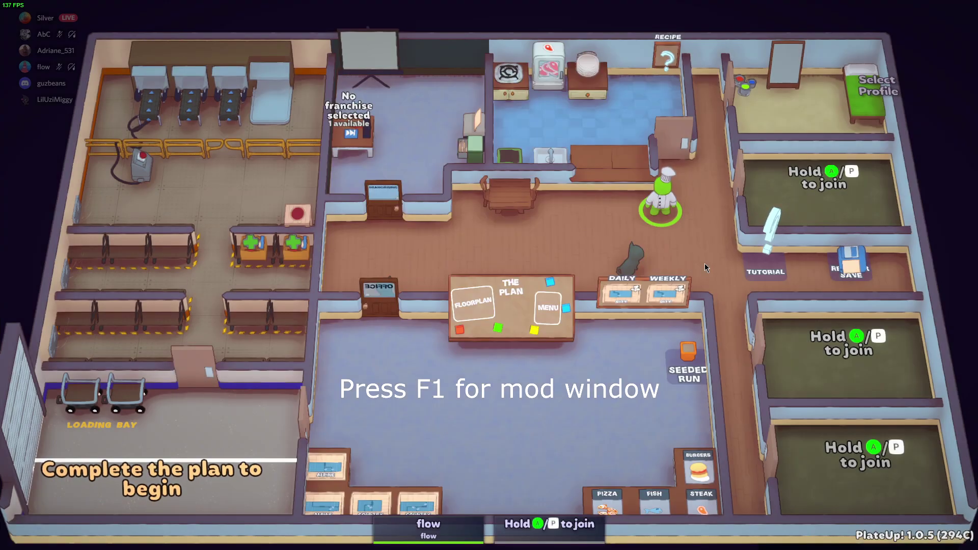